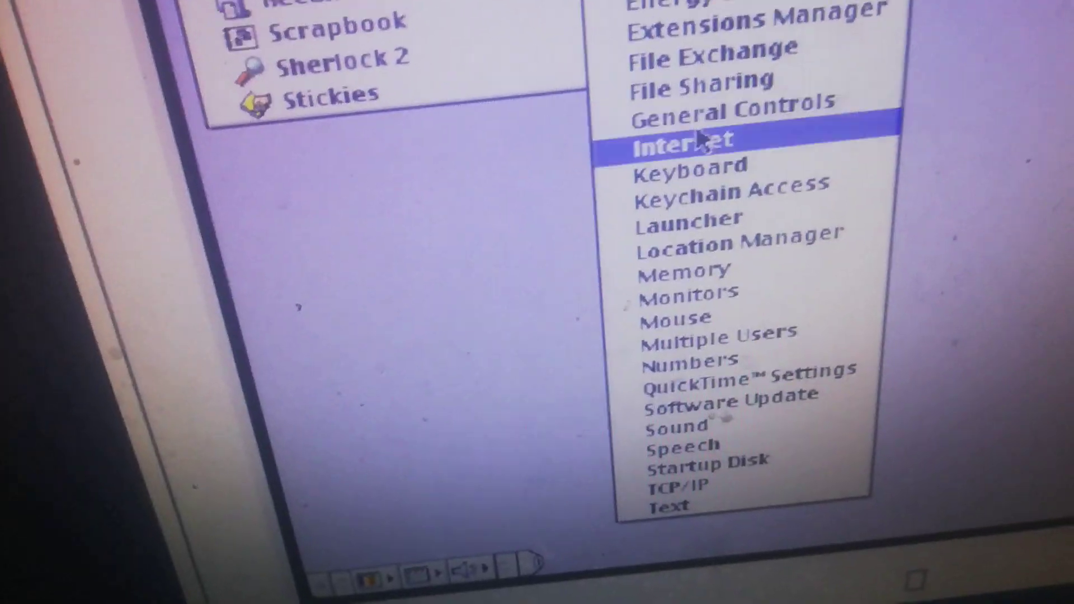
Launch the Internet control panel from the Apple menu's Control Panels submenu.
click(672, 125)
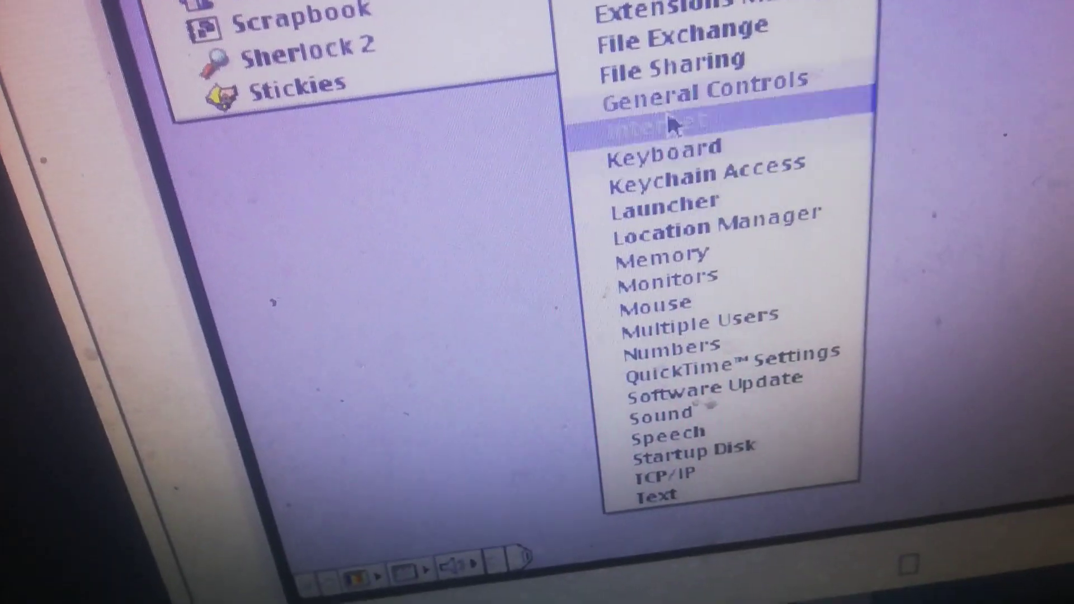